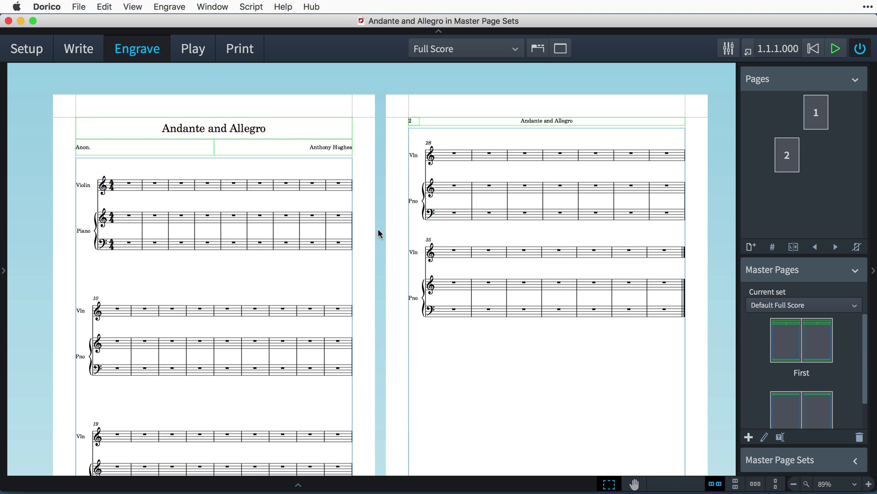
Collapse the page list and inspect the Default Full Score set's First and Default master pages
left_click(856, 81)
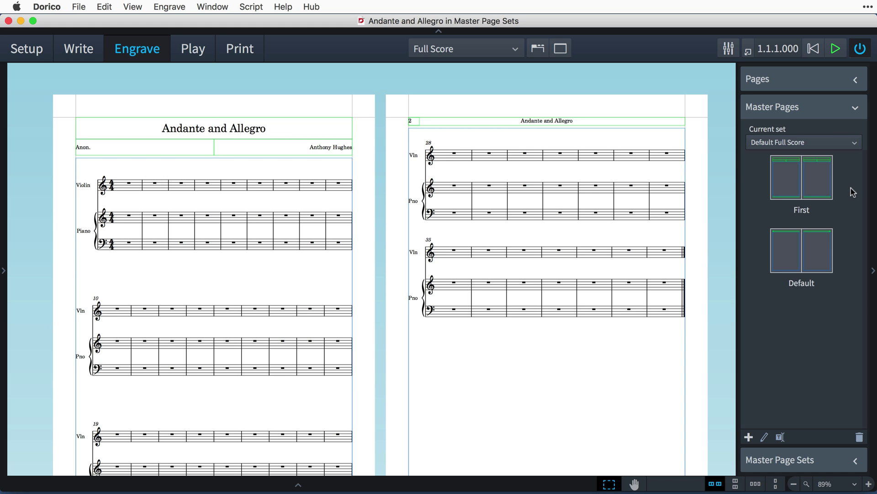
left_click(823, 191)
left_click(822, 253)
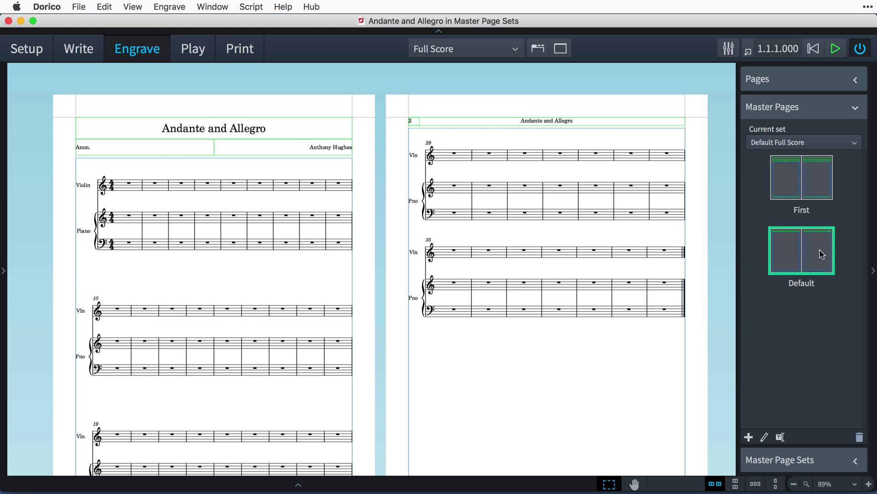
left_click(815, 179)
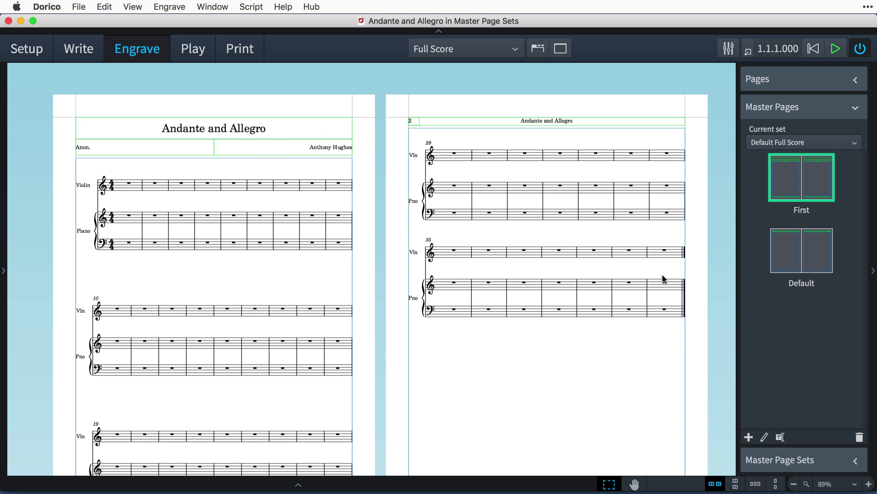
left_click(776, 255)
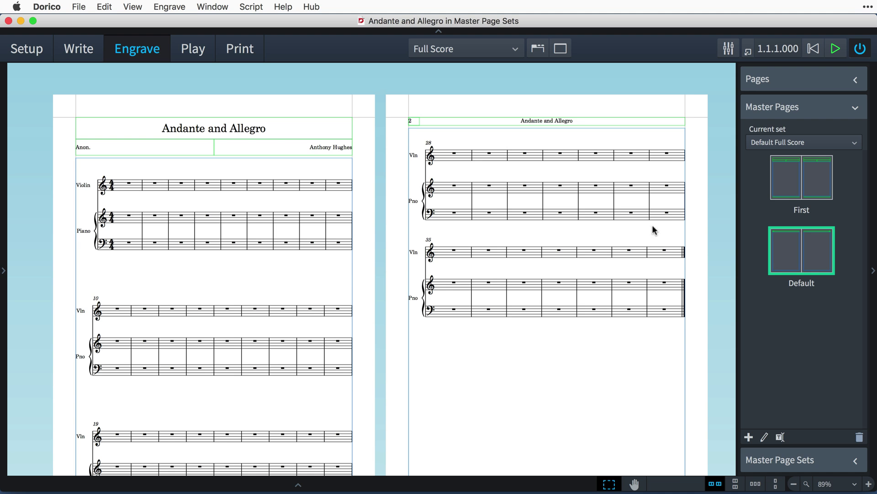
Apply the Default Part master page set as the current set and zoom in
left_click(844, 144)
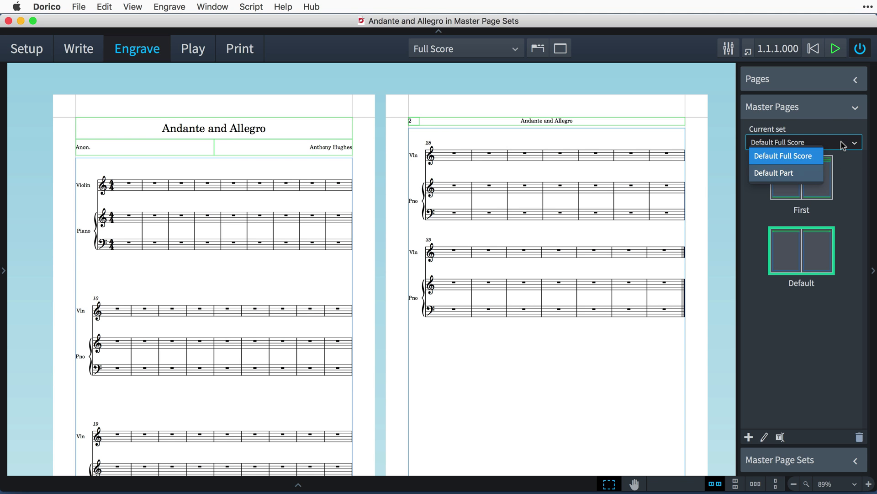
left_click(817, 174)
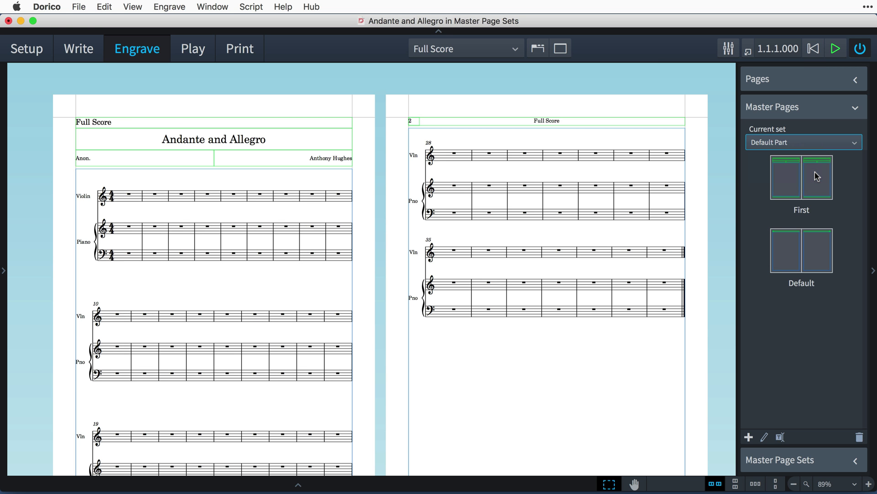
scroll(125, 132, "up", 5)
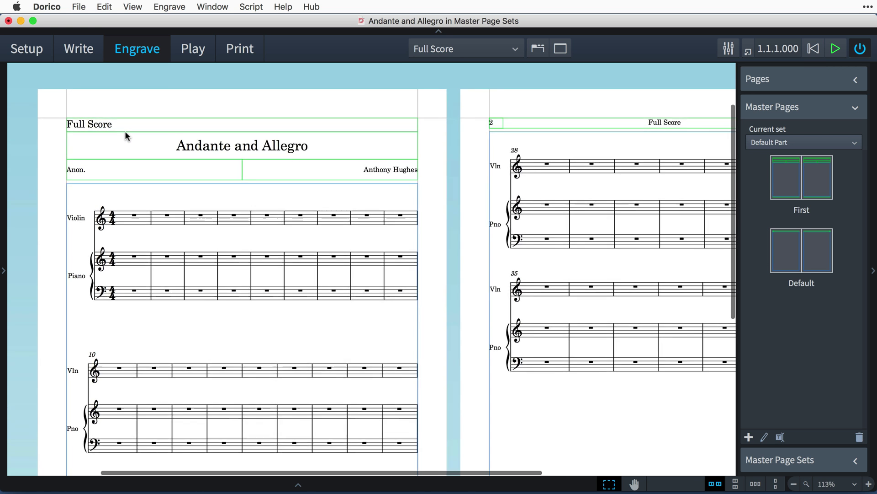
scroll(126, 133, "up", 2)
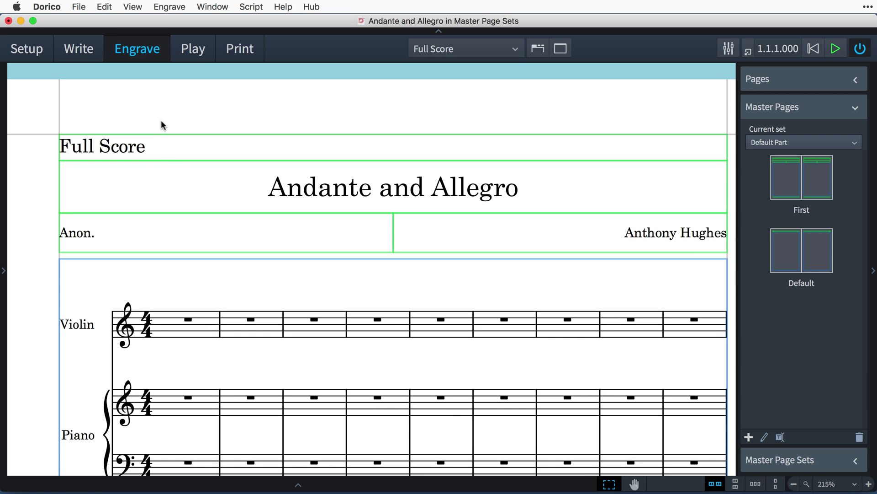
Restore the Default Full Score set and switch to the Violin part layout
left_click(796, 143)
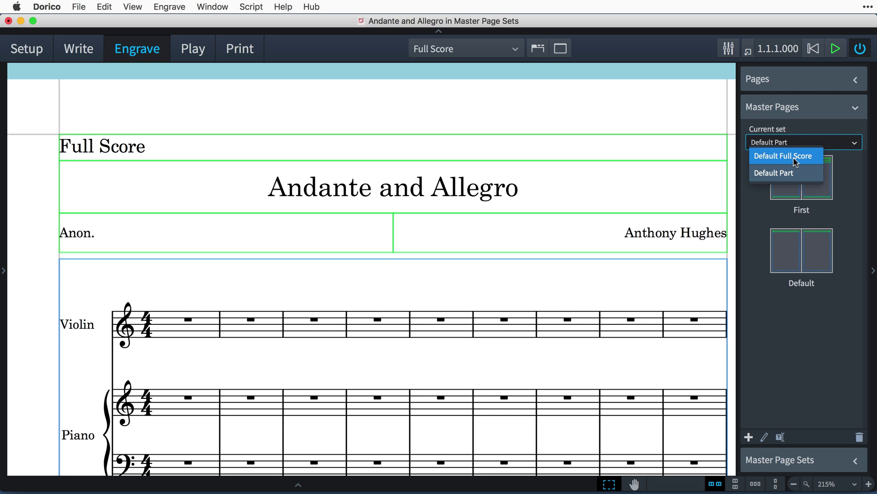
left_click(794, 158)
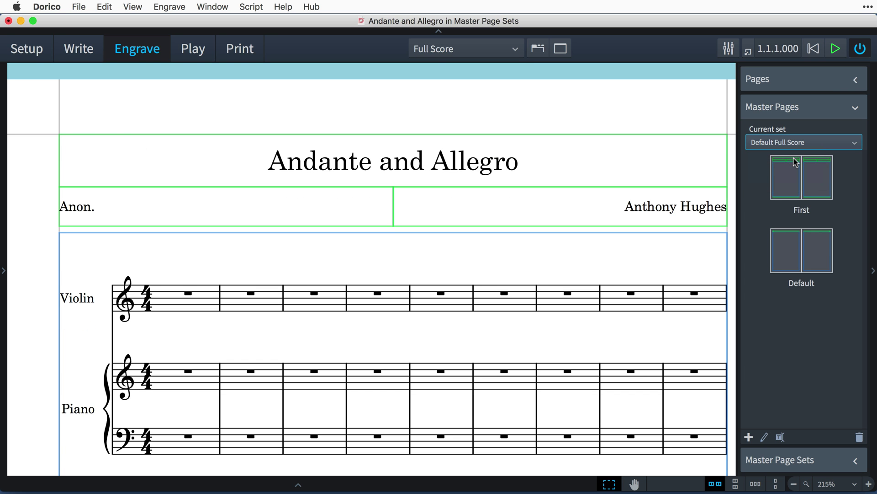
left_click(497, 48)
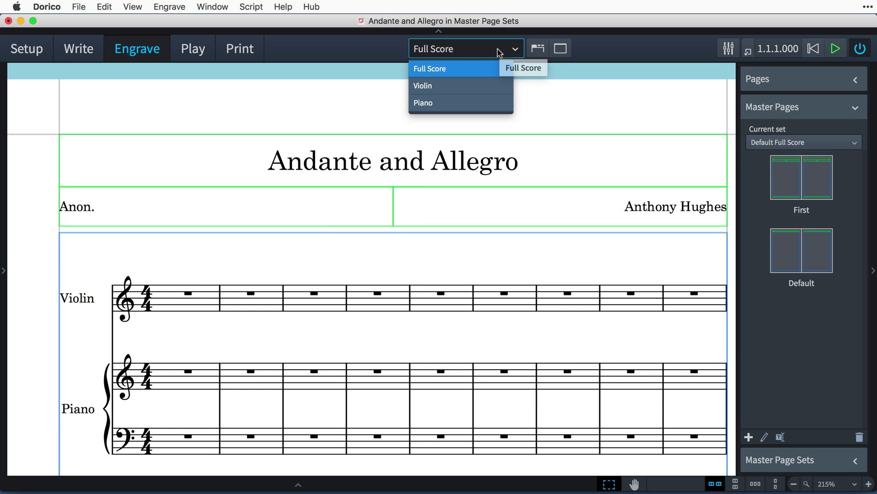
left_click(492, 84)
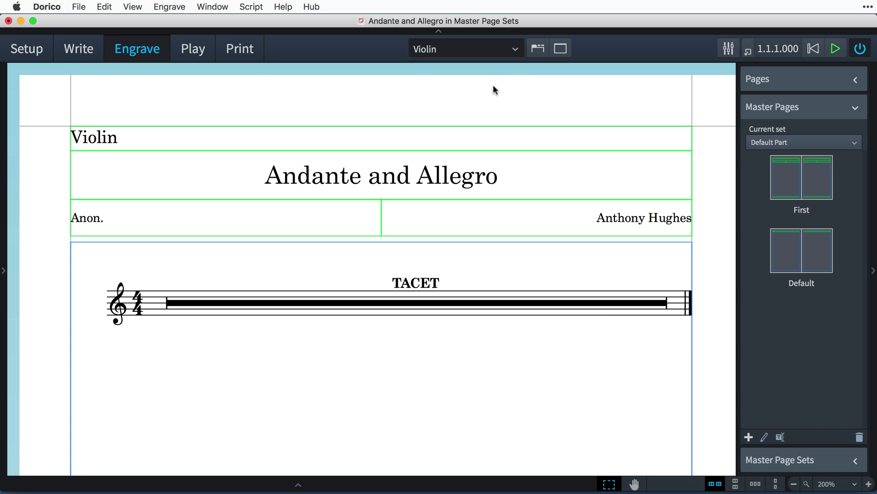
Edit the First master page and centre its layout name, lyricist and composer text frames
double_click(800, 178)
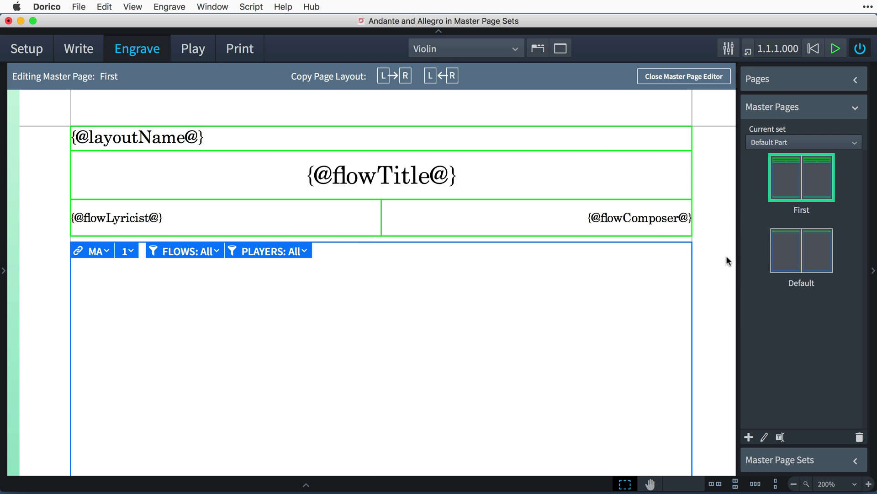
scroll(470, 278, "up", 3)
scroll(471, 279, "up", 1)
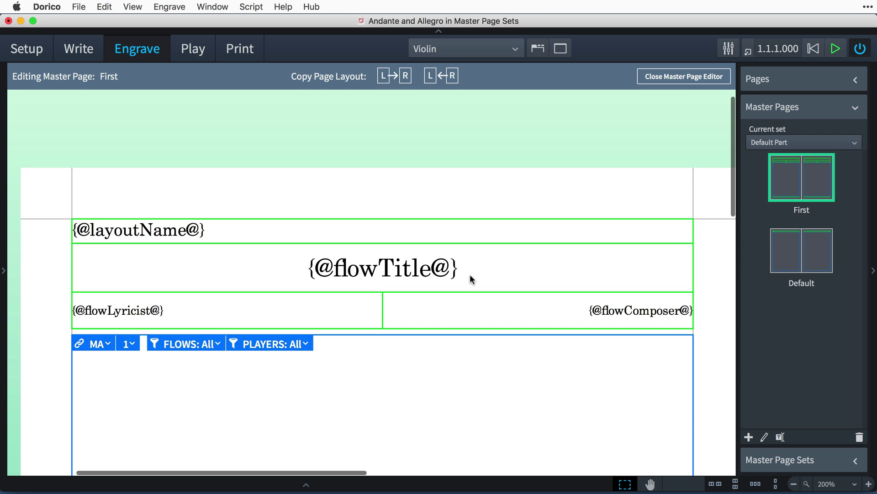
double_click(168, 233)
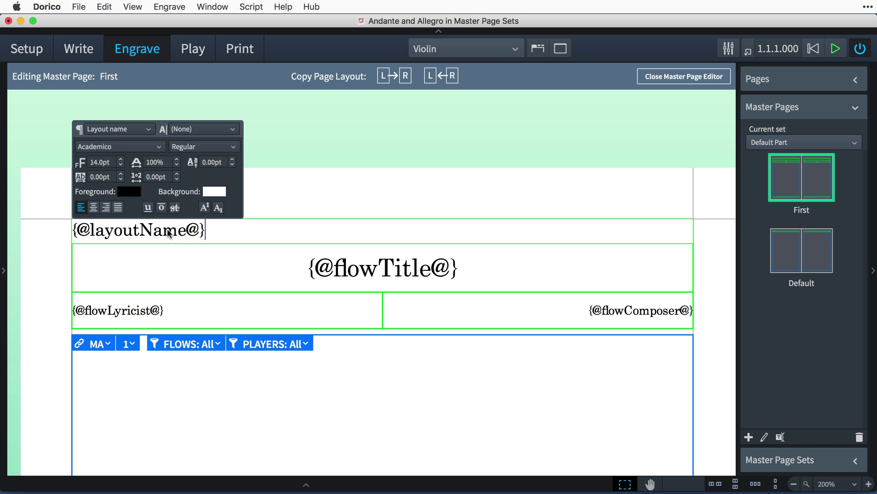
left_click(93, 208)
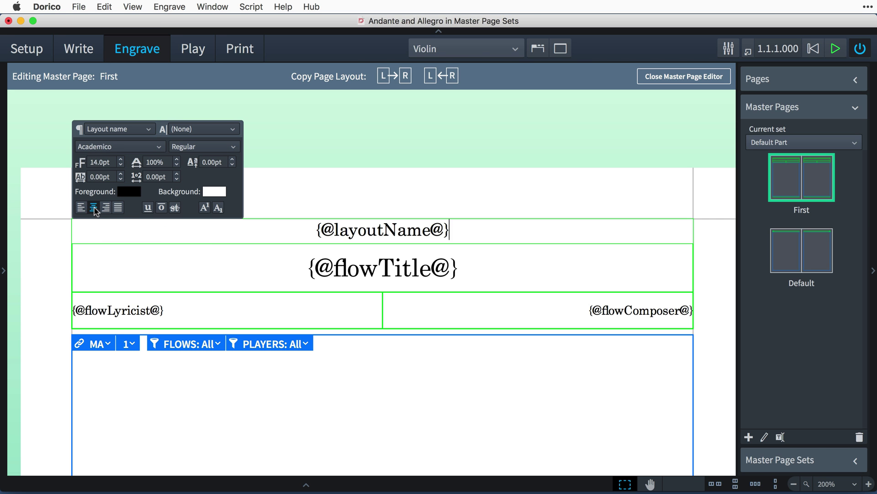
double_click(143, 309)
left_click(94, 281)
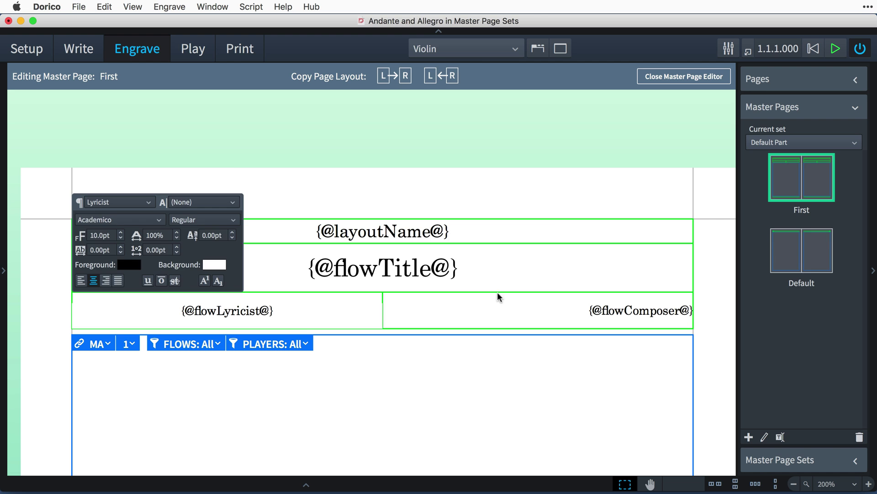
double_click(484, 312)
left_click(404, 281)
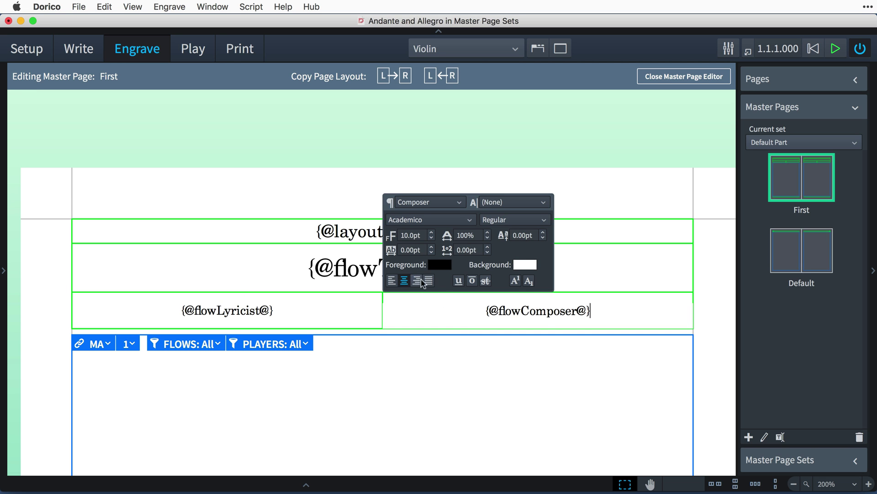
key("Escape")
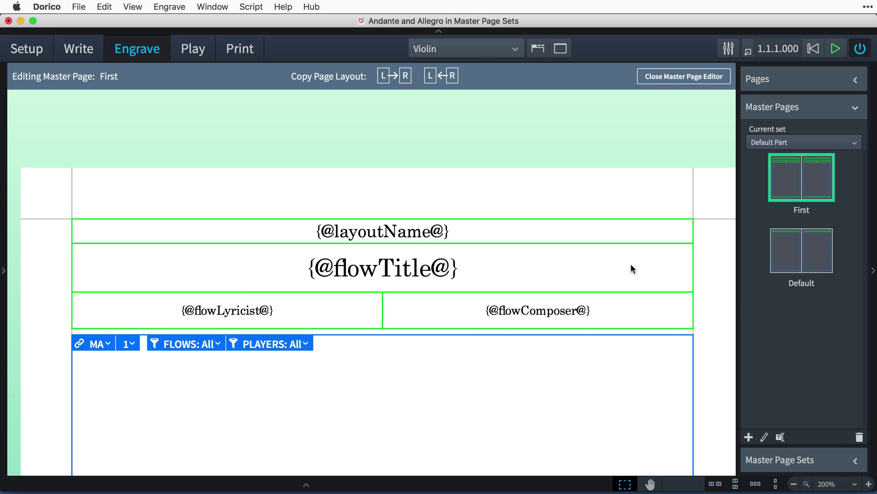
Leave master page editing, view the Piano part, then switch to the Full Score layout
left_click(687, 73)
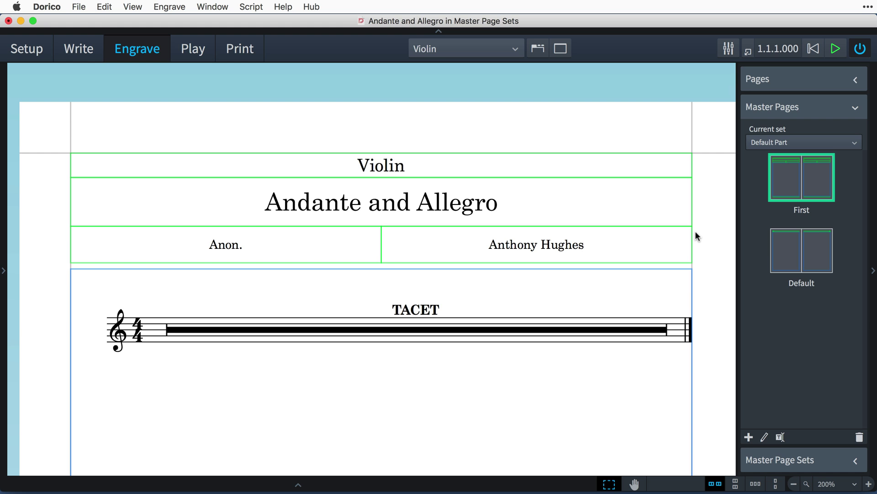
left_click(436, 49)
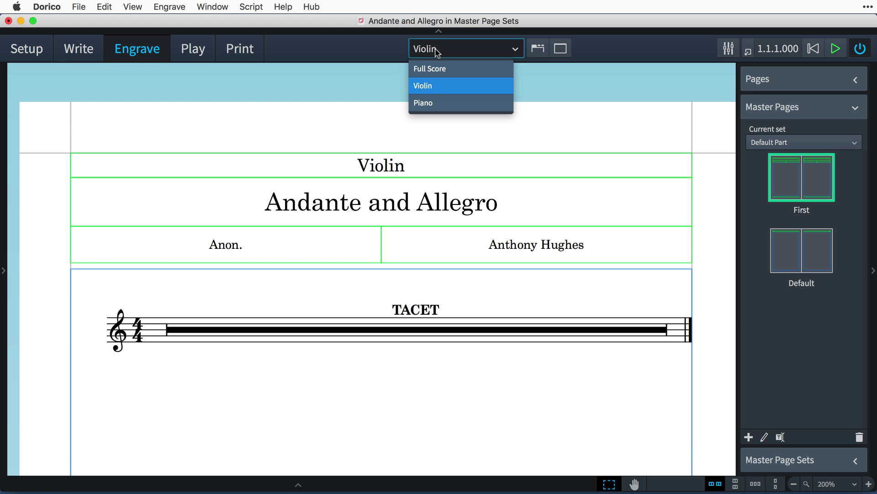
left_click(450, 102)
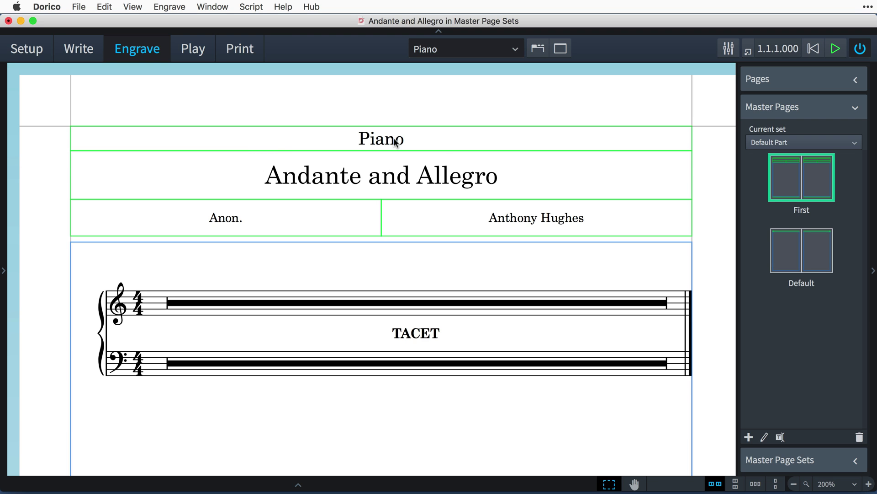
left_click(450, 48)
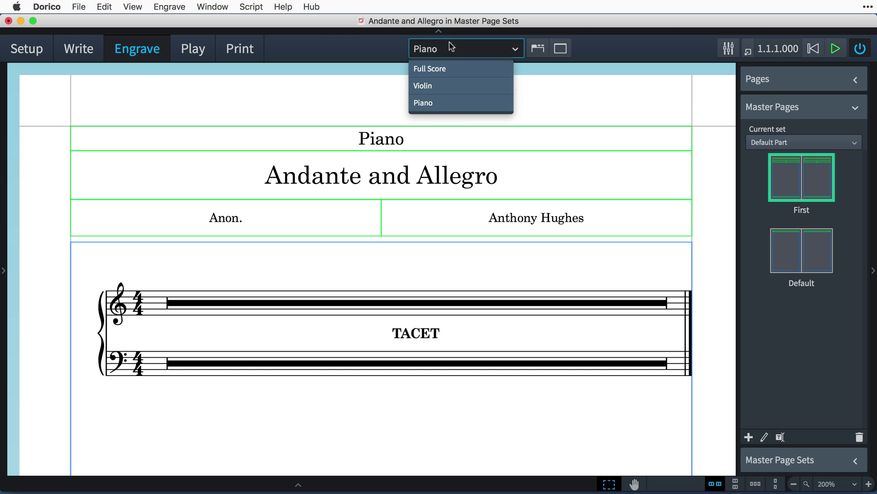
left_click(458, 68)
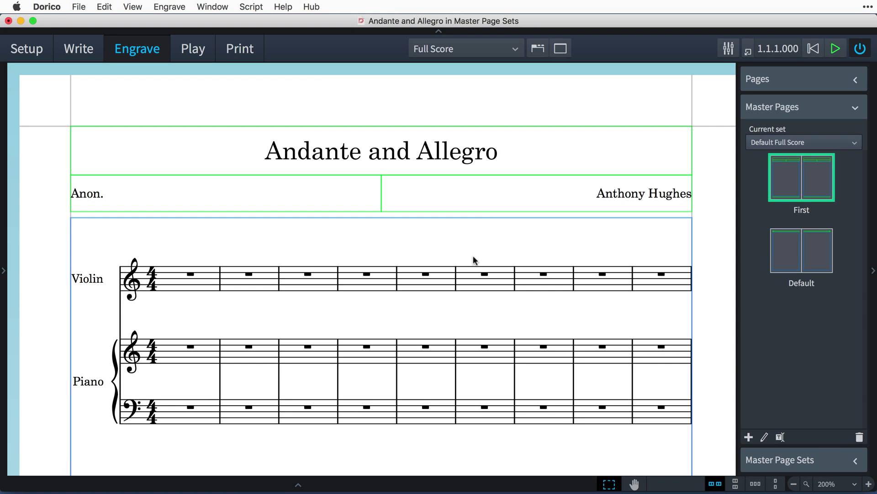
Duplicate the Default Full Score master page set in the Master Page Sets panel
left_click(830, 460)
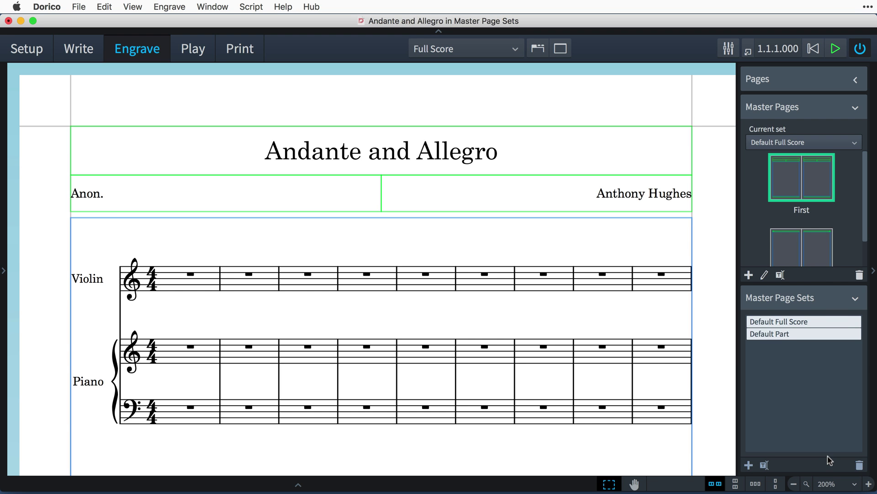
left_click(835, 325)
left_click(836, 335)
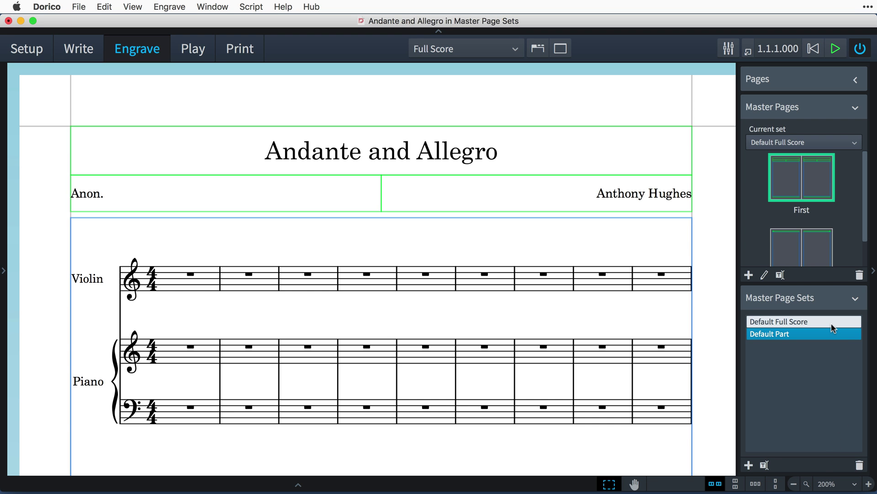
left_click(832, 324)
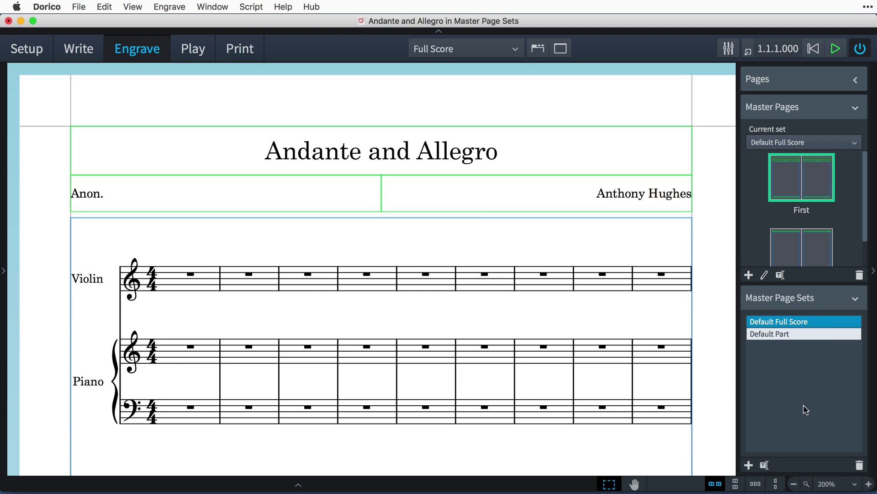
left_click(749, 465)
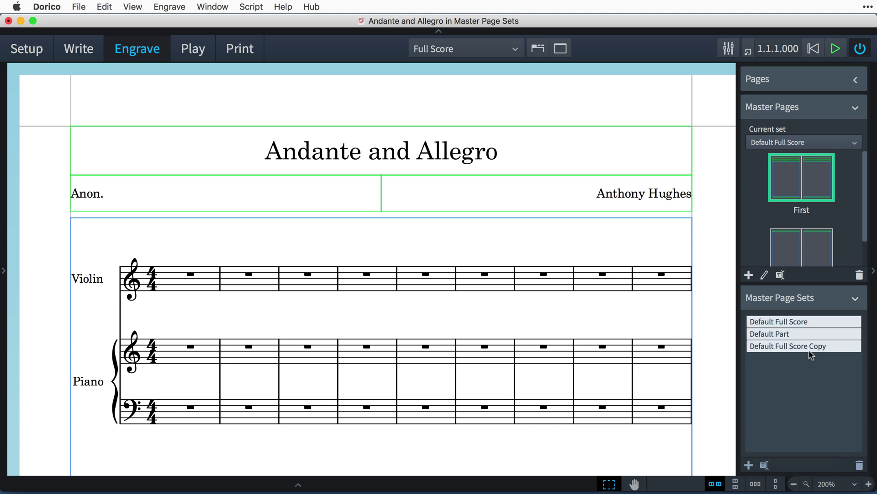
Rename the Default Full Score Copy set to 'My Set'
left_click(809, 348)
left_click(764, 465)
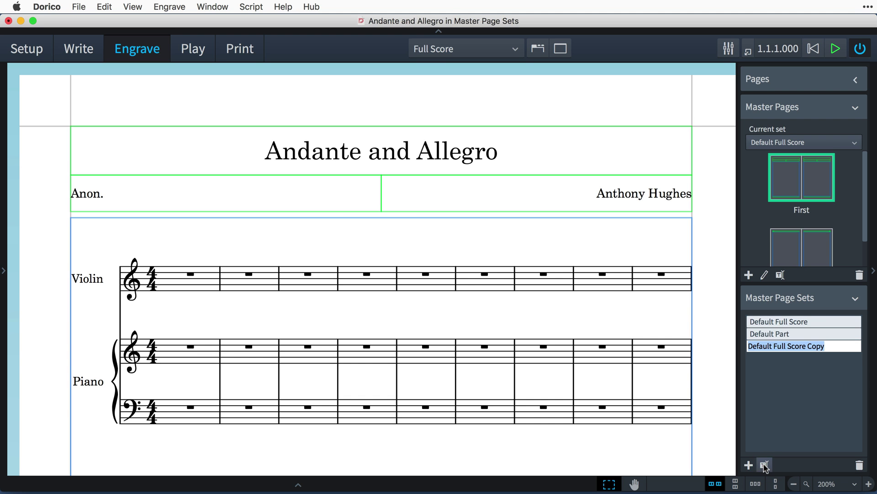
type("My Set")
key("Return")
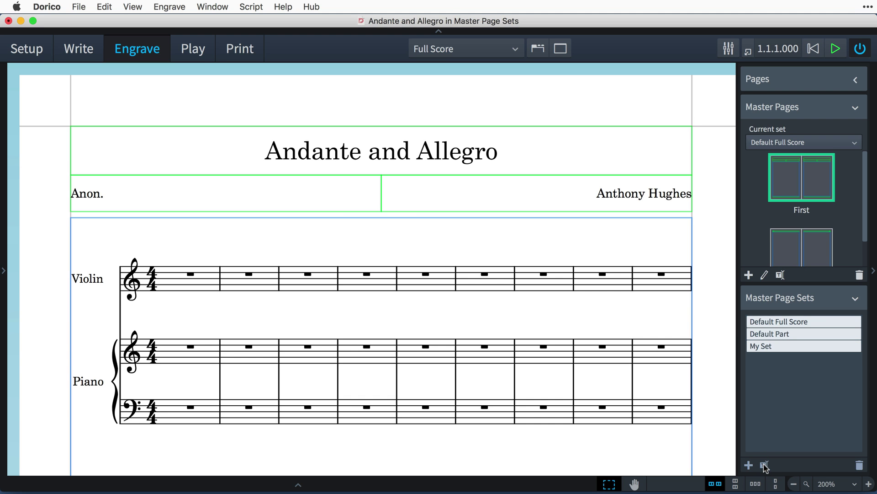
Make My Set the current master page set and edit its First master page
left_click(856, 301)
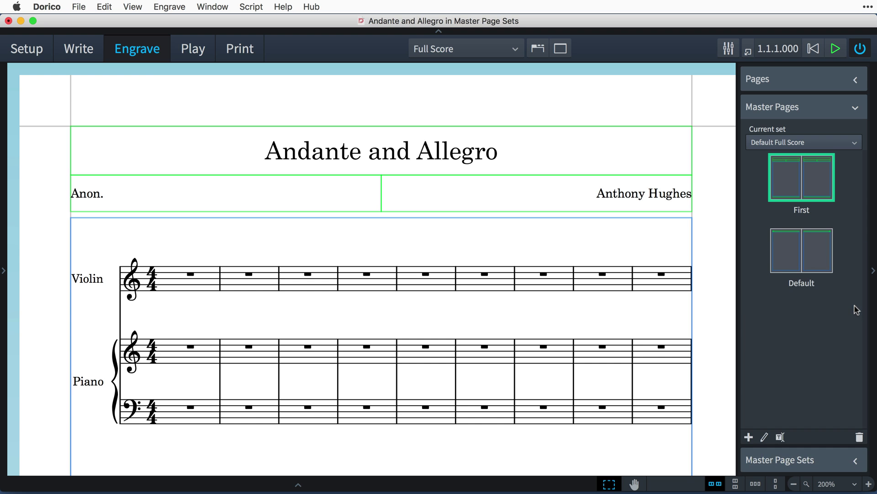
left_click(830, 144)
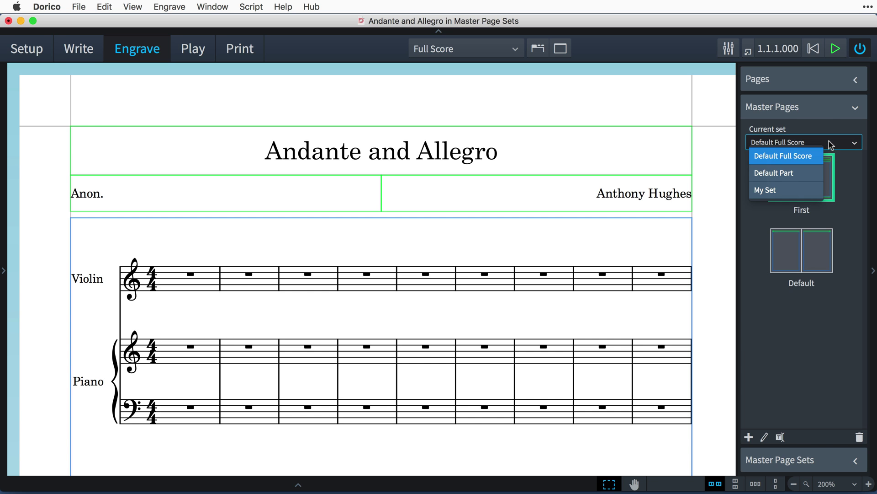
left_click(810, 187)
double_click(810, 182)
Delete the lyricist frame and resize the title and composer frames to sit side by side
left_click(360, 208)
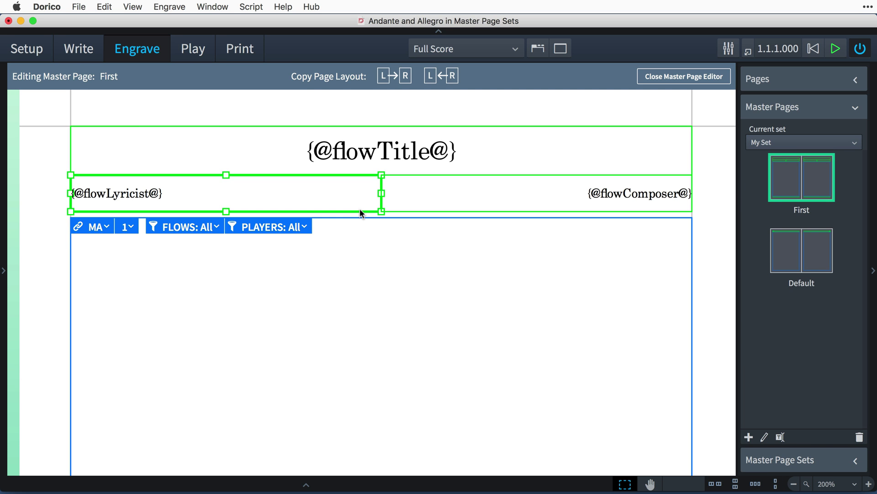
key("Delete")
left_click(358, 175)
left_click_drag(692, 151, 382, 147)
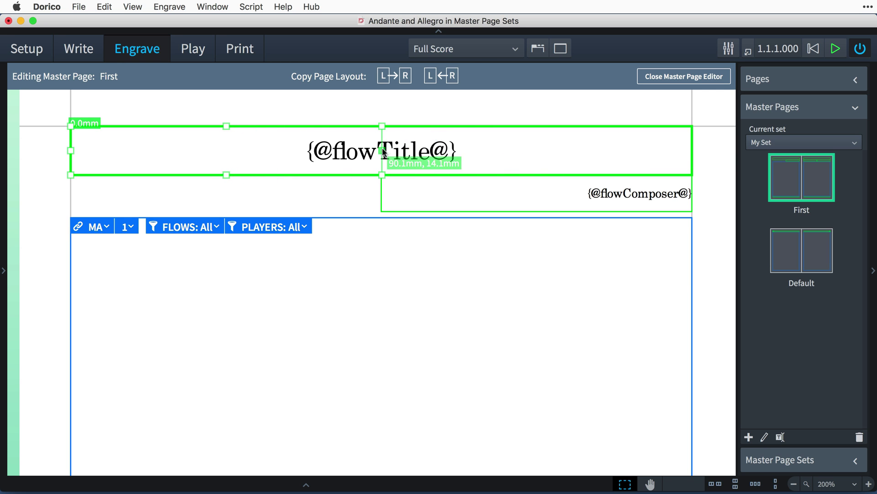
left_click_drag(226, 175, 227, 211)
left_click(523, 176)
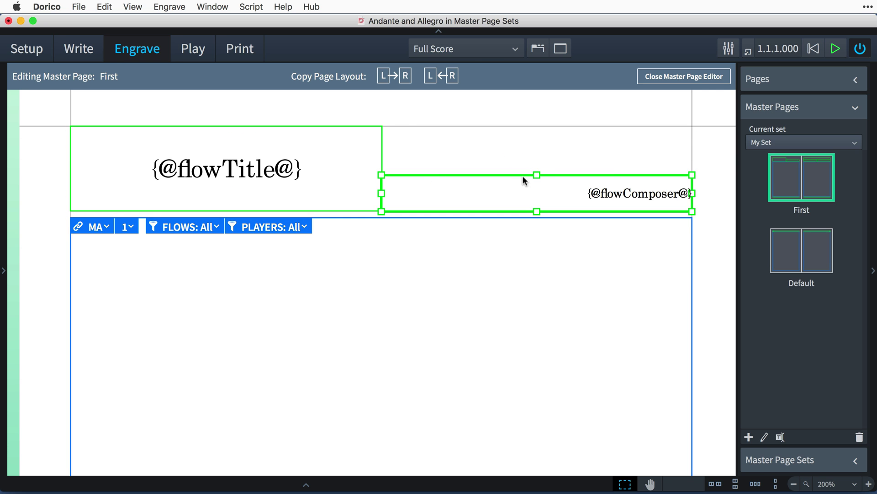
left_click_drag(537, 175, 537, 127)
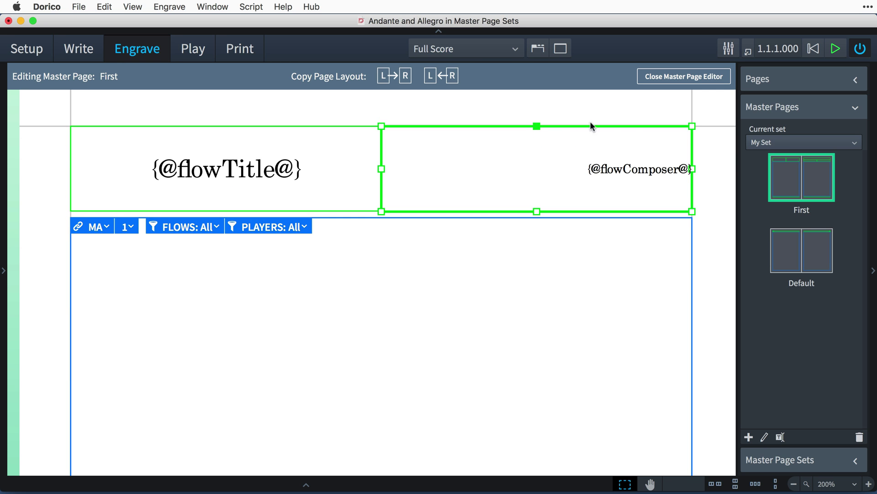
Close the master page editor, compare with Default Full Score, then return to My Set
left_click(695, 76)
left_click(852, 143)
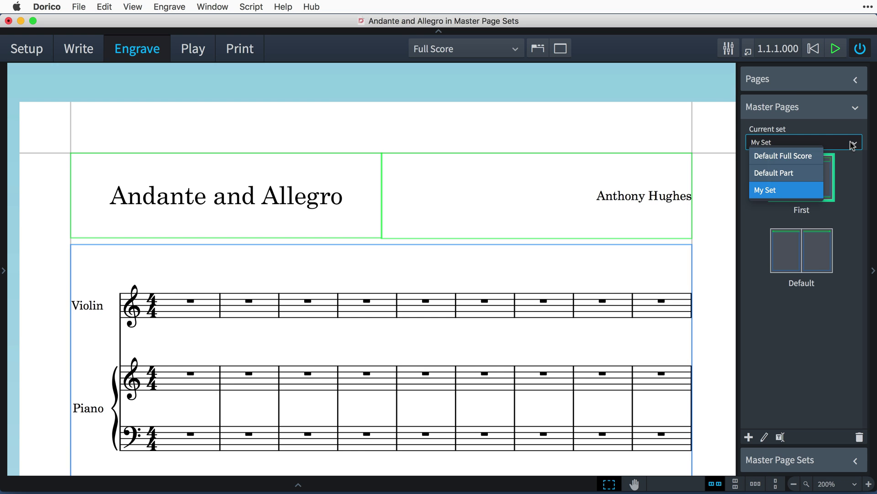
left_click(818, 158)
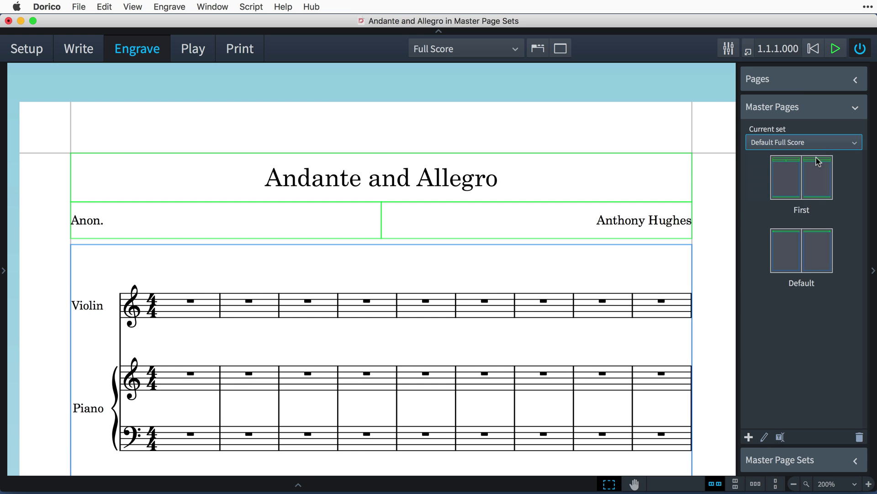
left_click(850, 145)
left_click(803, 188)
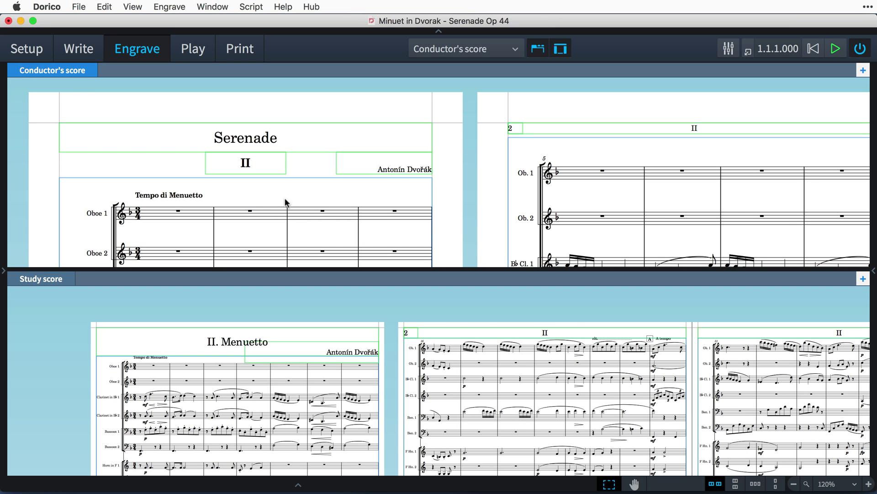
Show the Study score and Conductor's score panes side by side using Window > Vertical Split
left_click(48, 278)
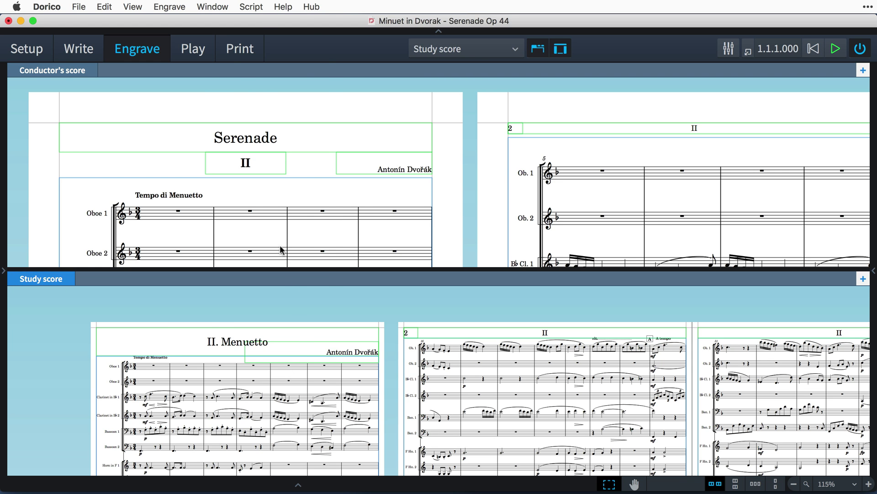
left_click(212, 7)
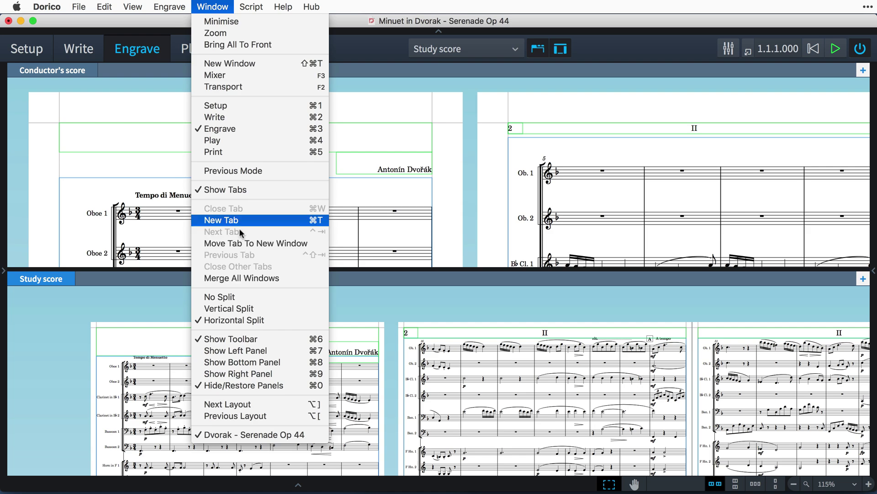
left_click(248, 308)
scroll(619, 268, "down", 6)
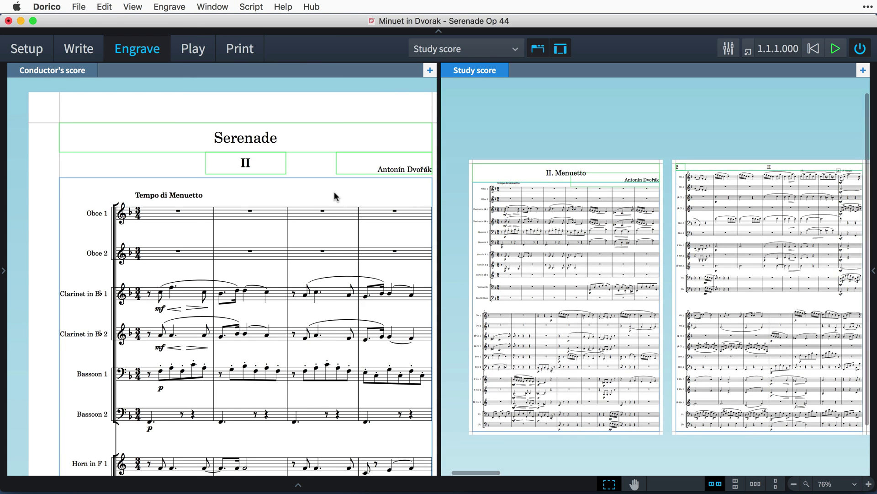
Activate and zoom the Conductor's score pane, then switch to Write mode
left_click(333, 191)
scroll(325, 199, "down", 3)
scroll(325, 199, "right", 3)
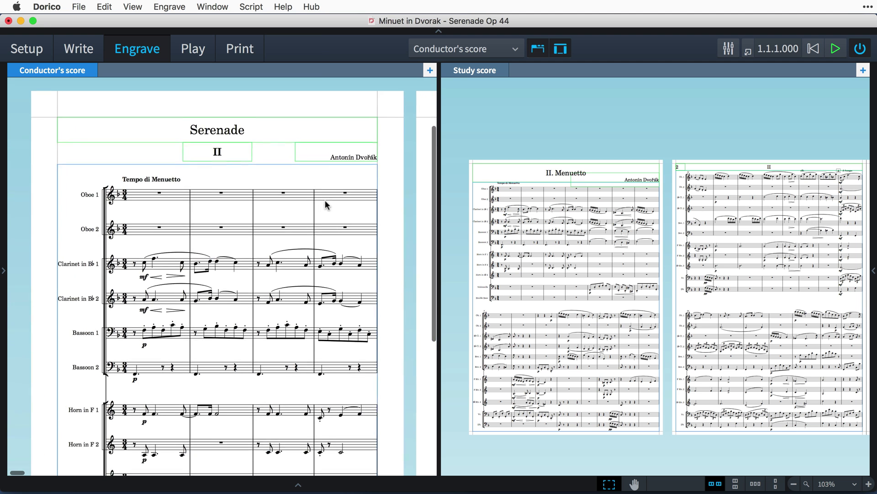
left_click(81, 49)
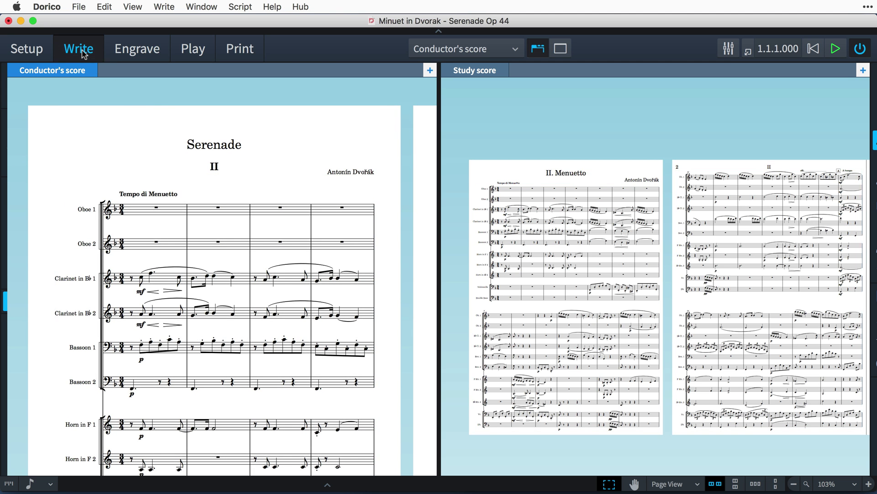